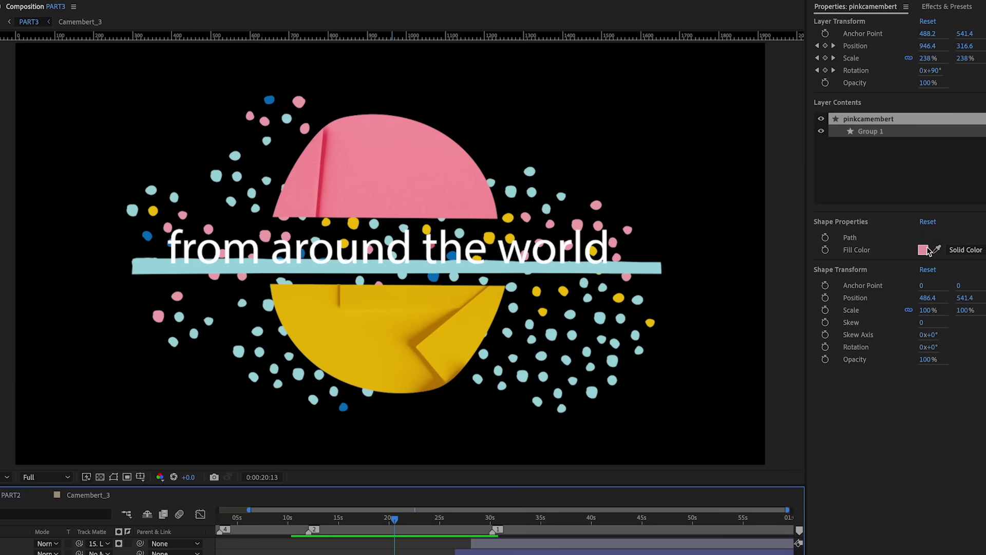
Turn the pink half-circle purple and rotate the SHAPE_4/1 Outlines 2 shape 35°.
{"action": "left_click", "coordinate": [921, 250]}
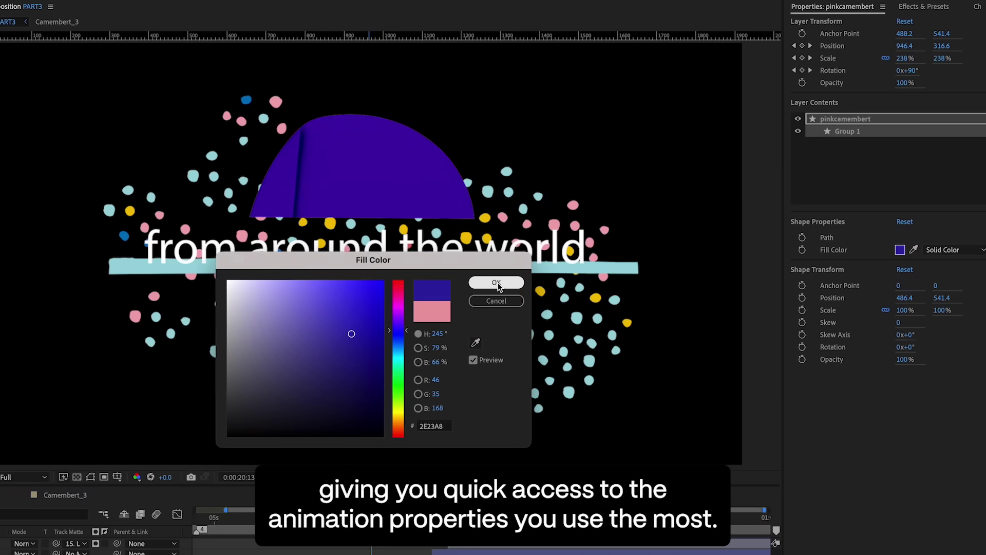
{"action": "left_click", "coordinate": [496, 284]}
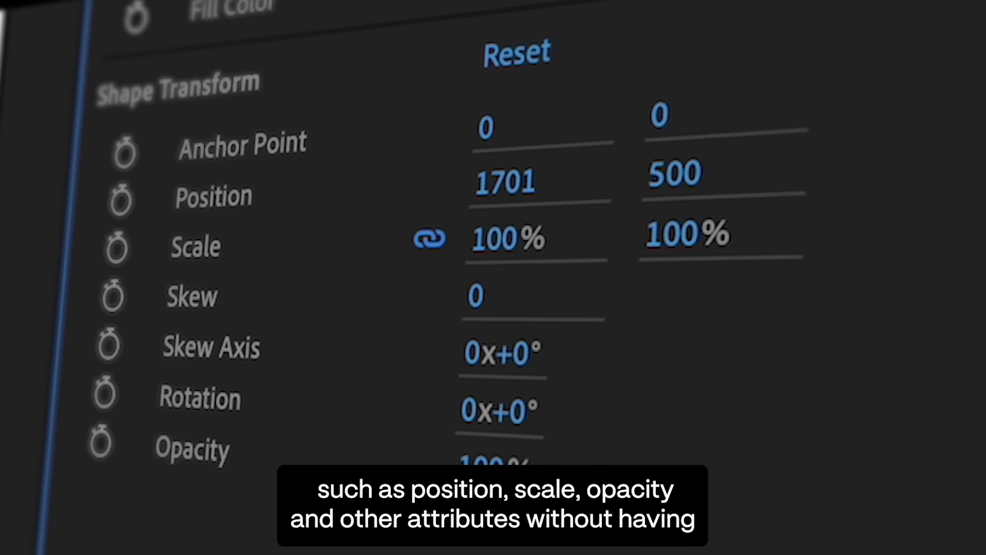
{"action": "left_click", "coordinate": [502, 411]}
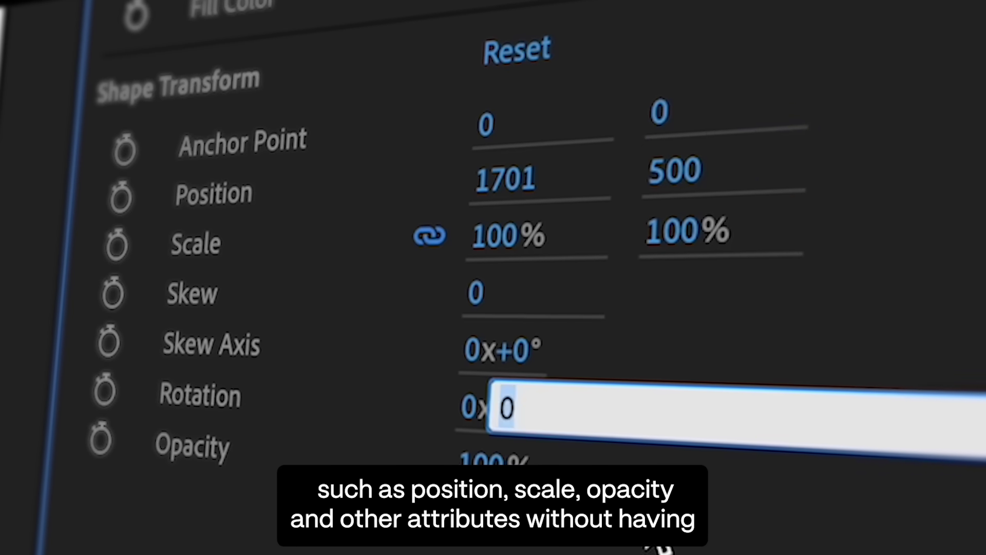
{"action": "key", "text": "Return"}
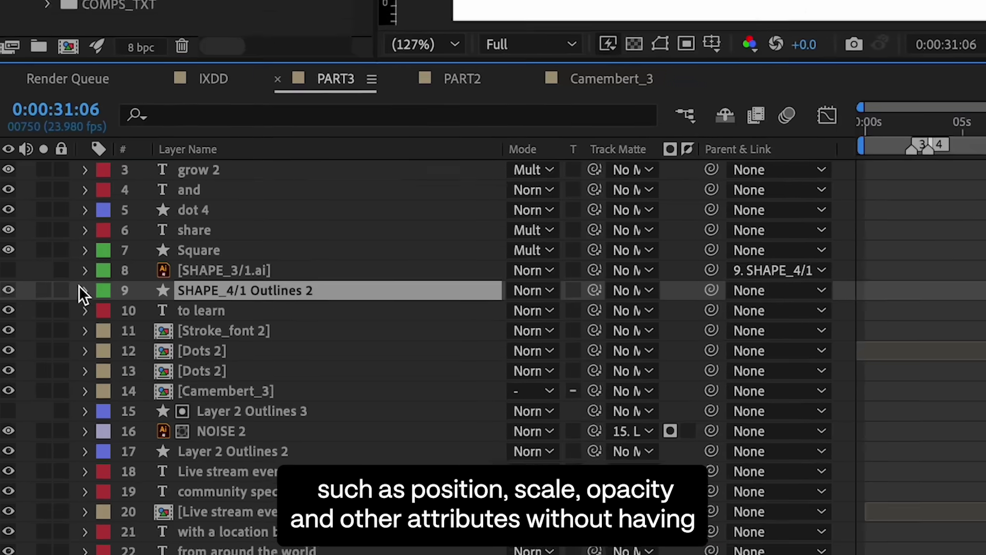
Set the SHAPE_4/1 Outlines 2 layer's Scale to 80% and Opacity to 75%.
{"action": "left_click", "coordinate": [78, 285]}
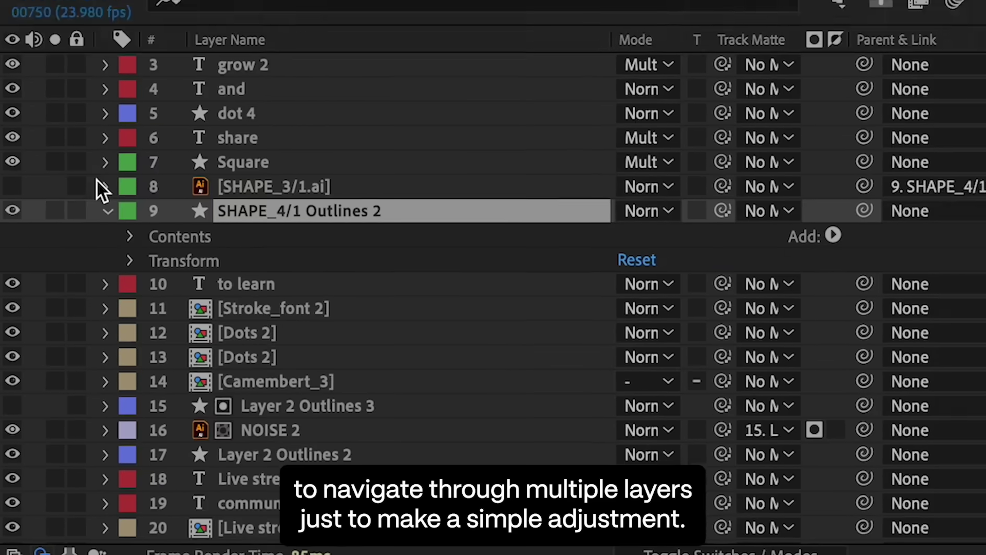
{"action": "left_click", "coordinate": [144, 225]}
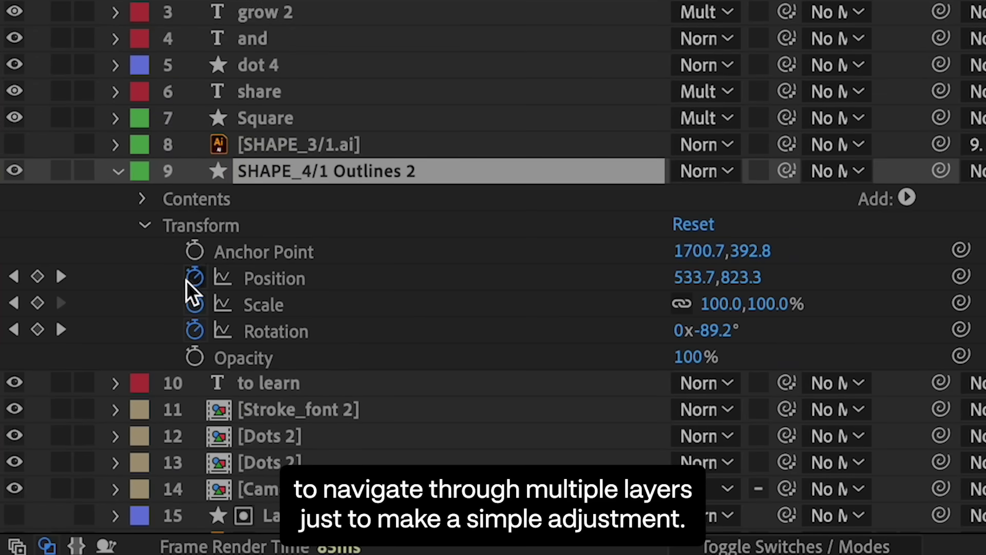
{"action": "type", "text": "80"}
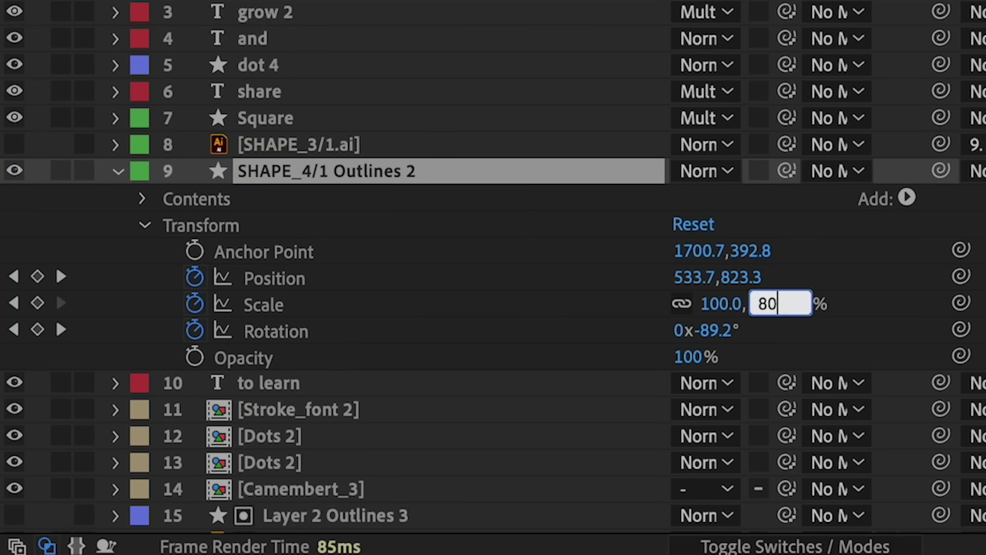
{"action": "key", "text": "Return"}
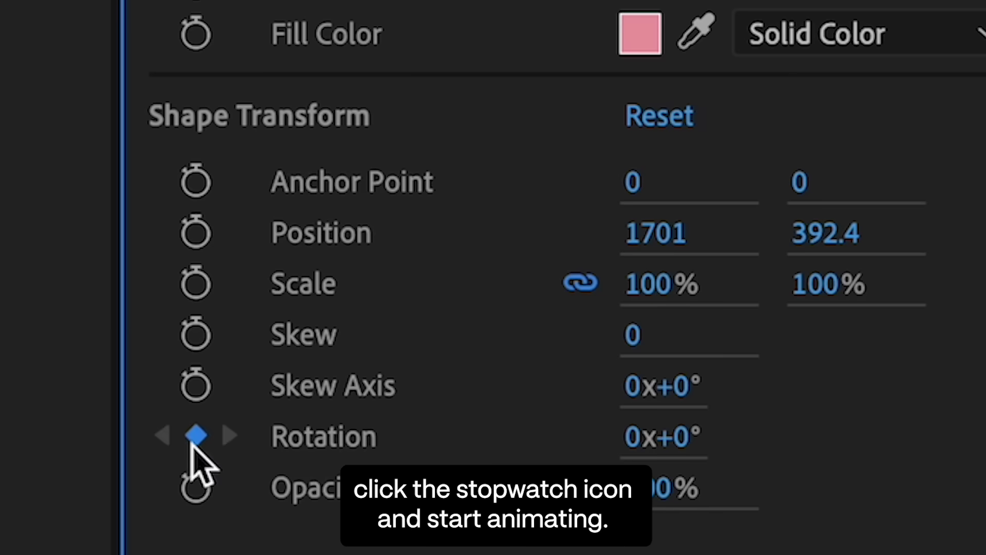
{"action": "type", "text": "150"}
Keyframe the shape's Rotation at 150°.
{"action": "key", "text": "Return"}
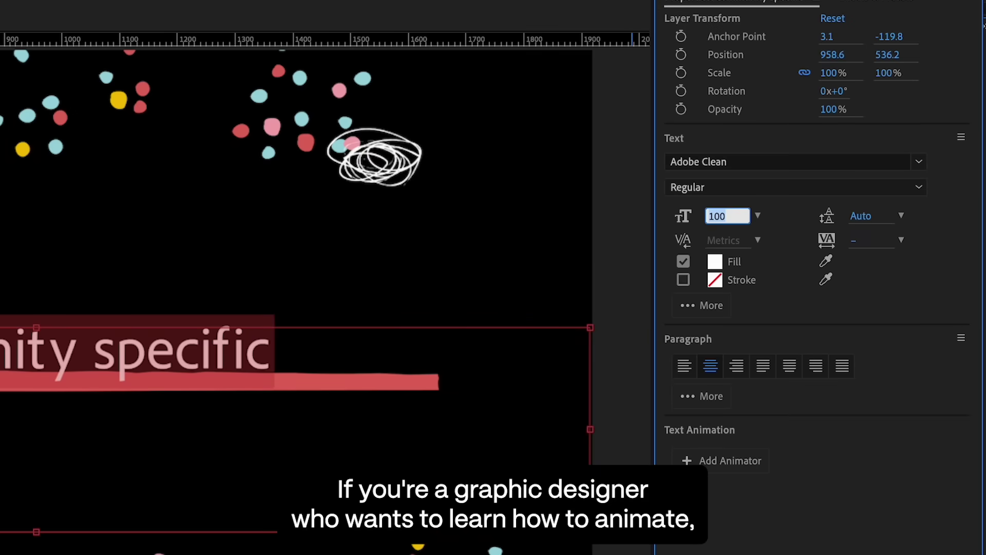
{"action": "type", "text": "80"}
Give the community specific text an 80 px font size and a bright yellow fill.
{"action": "key", "text": "Return"}
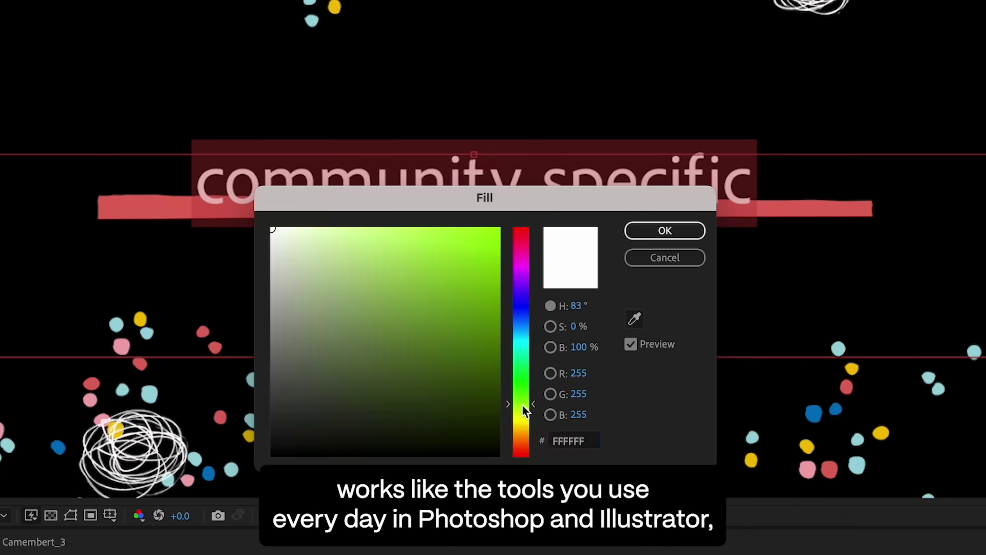
{"action": "left_click", "coordinate": [522, 416]}
{"action": "left_click", "coordinate": [484, 269]}
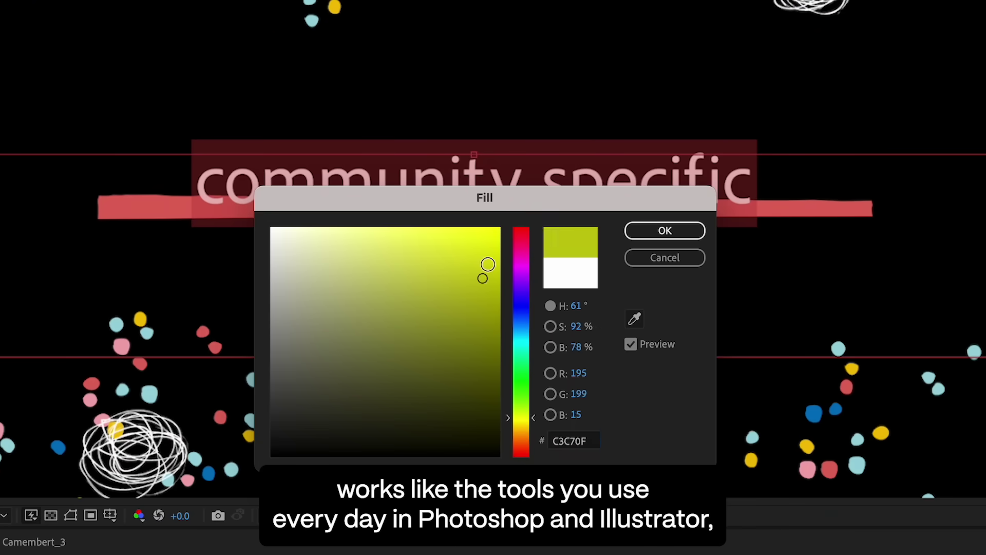
{"action": "left_click", "coordinate": [497, 232]}
{"action": "left_click", "coordinate": [665, 231]}
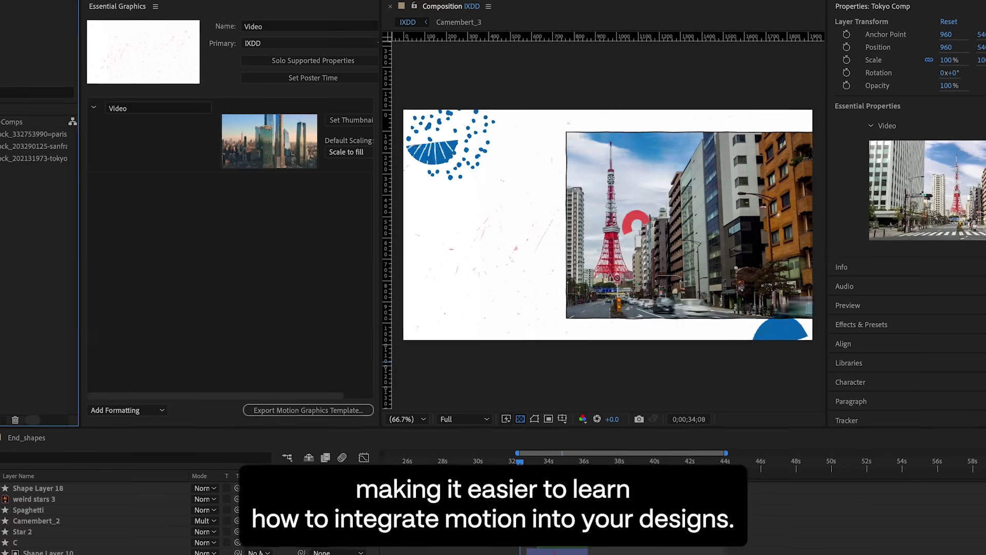